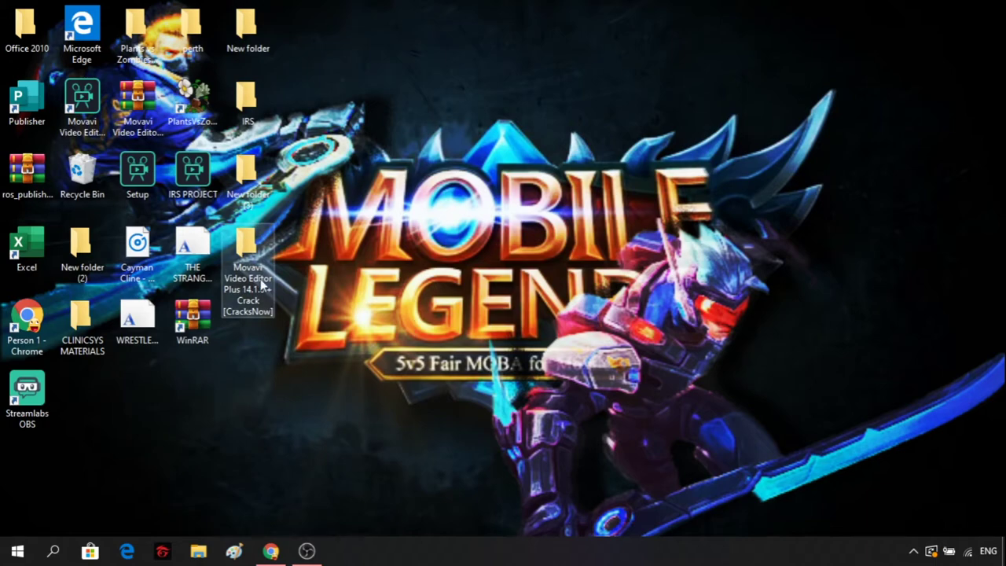
# Try to move the Setup file from the Movavi Video Editor Plus 14.1.0 folder to the desktop.
pyautogui.doubleClick(247, 252)
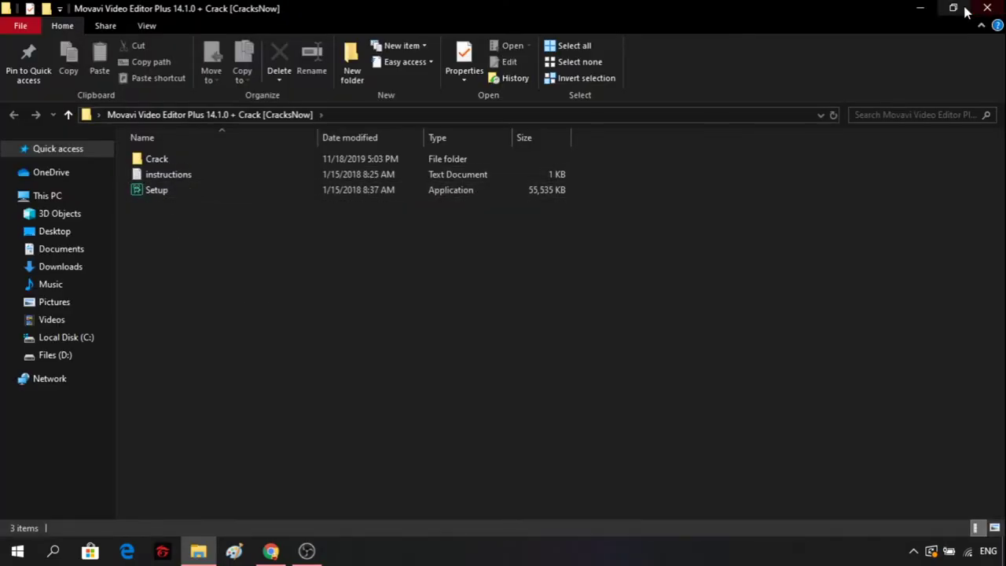
pyautogui.click(966, 9)
pyautogui.click(691, 110)
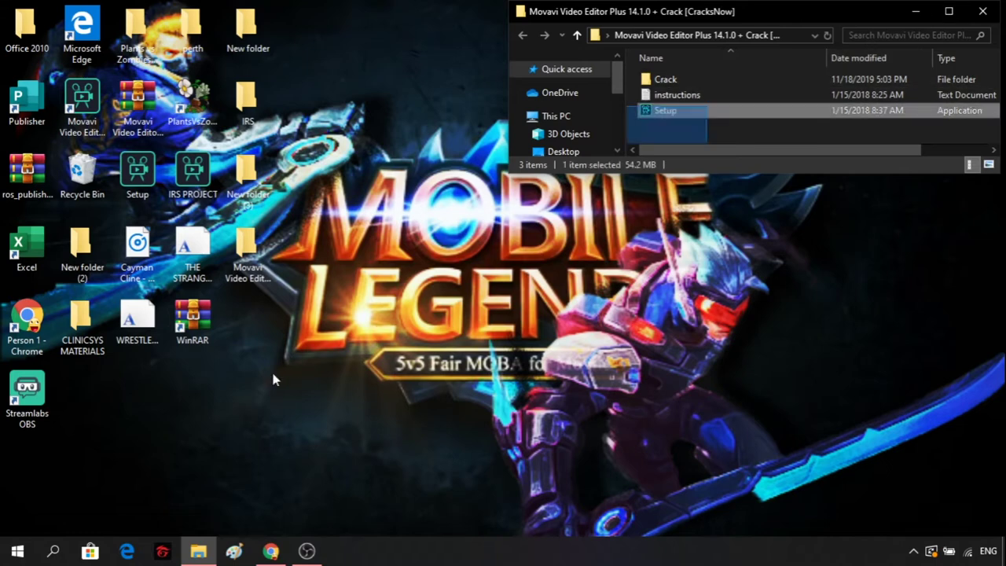
pyautogui.moveTo(747, 110); pyautogui.dragTo(374, 288)
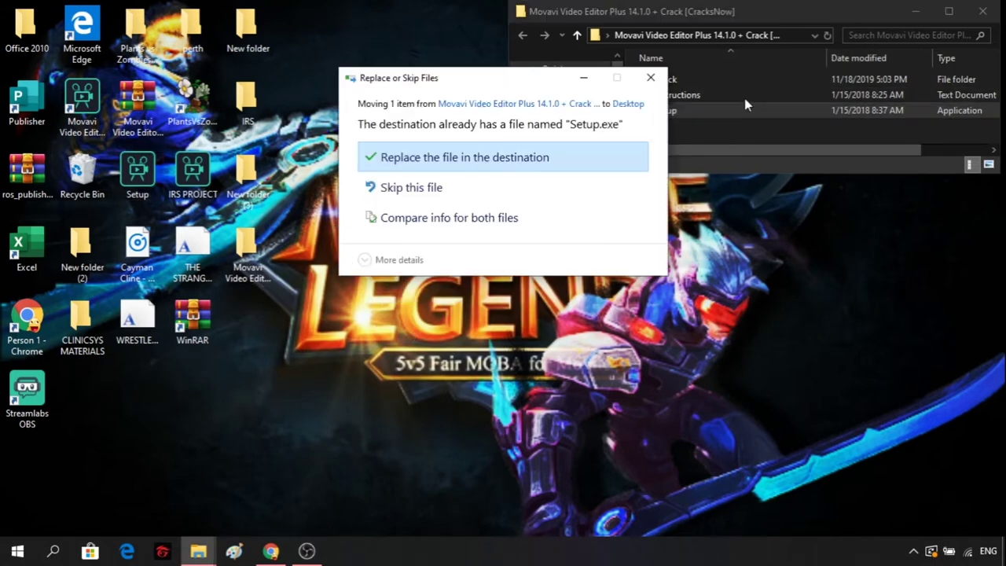
pyautogui.click(648, 78)
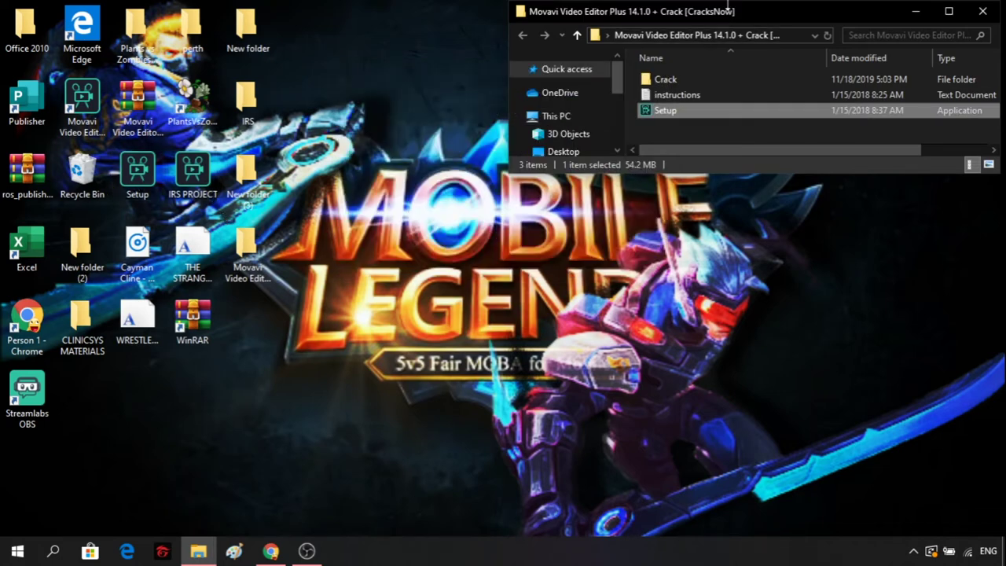
pyautogui.moveTo(724, 16); pyautogui.dragTo(439, 28)
pyautogui.click(697, 24)
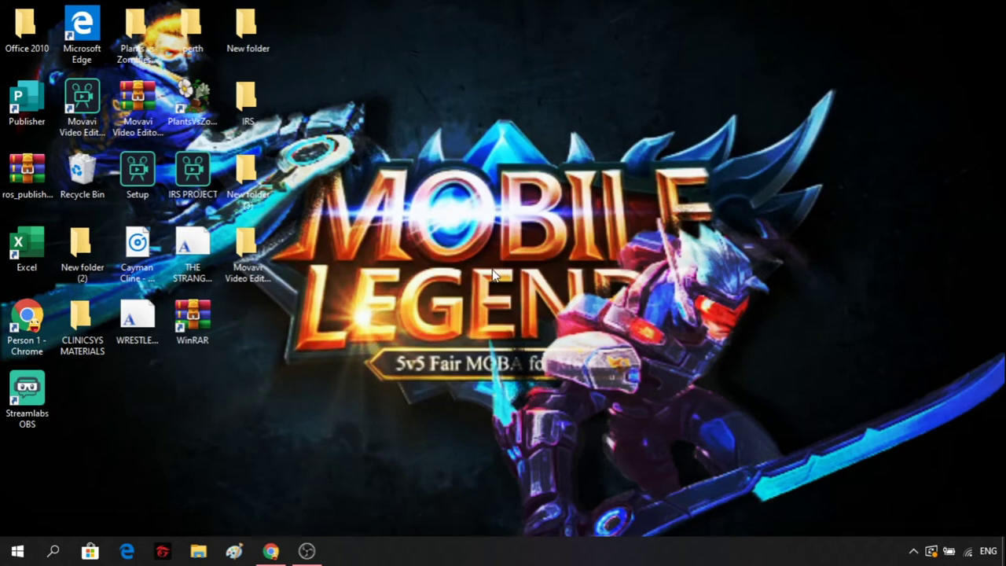
pyautogui.moveTo(277, 555)
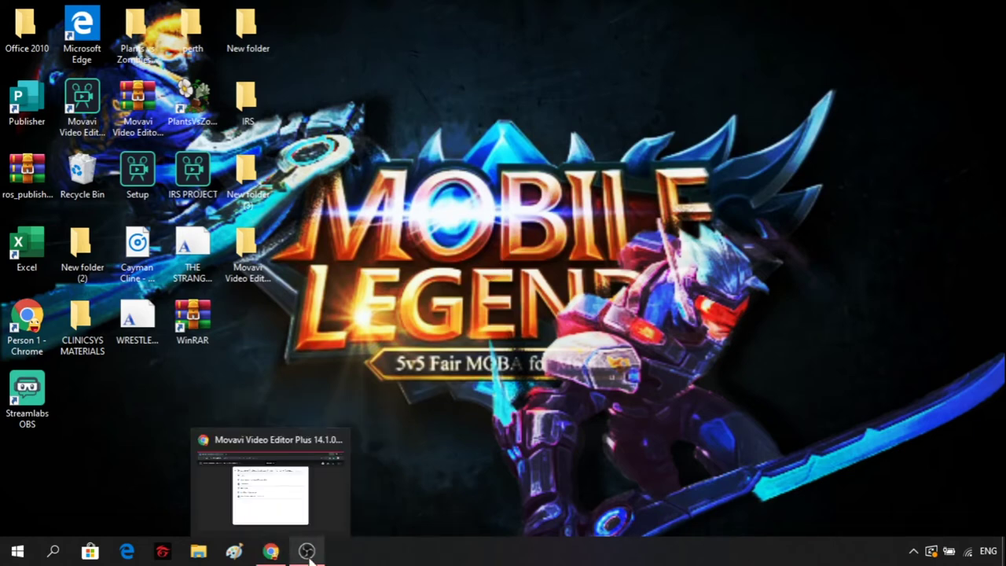
pyautogui.click(306, 551)
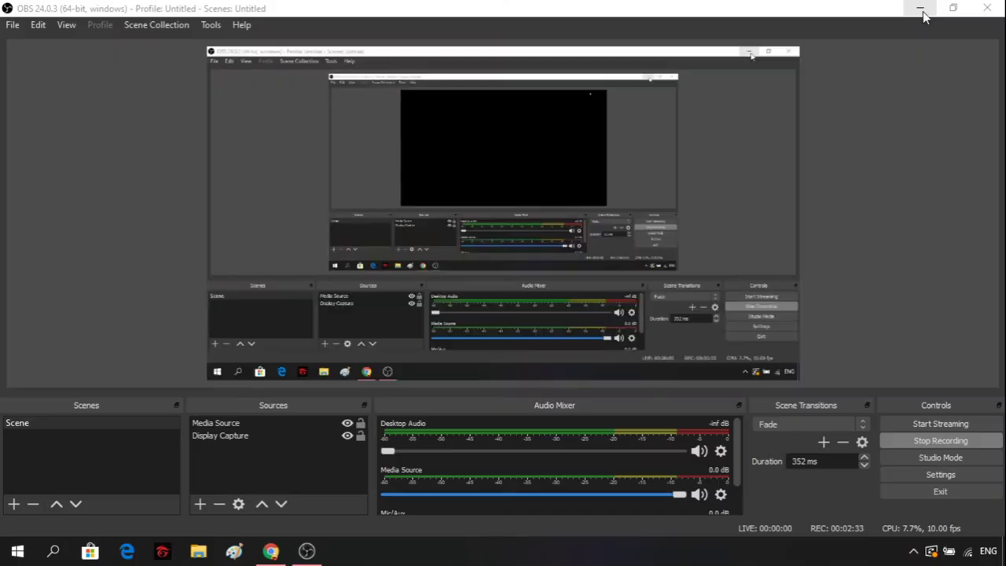
pyautogui.click(920, 7)
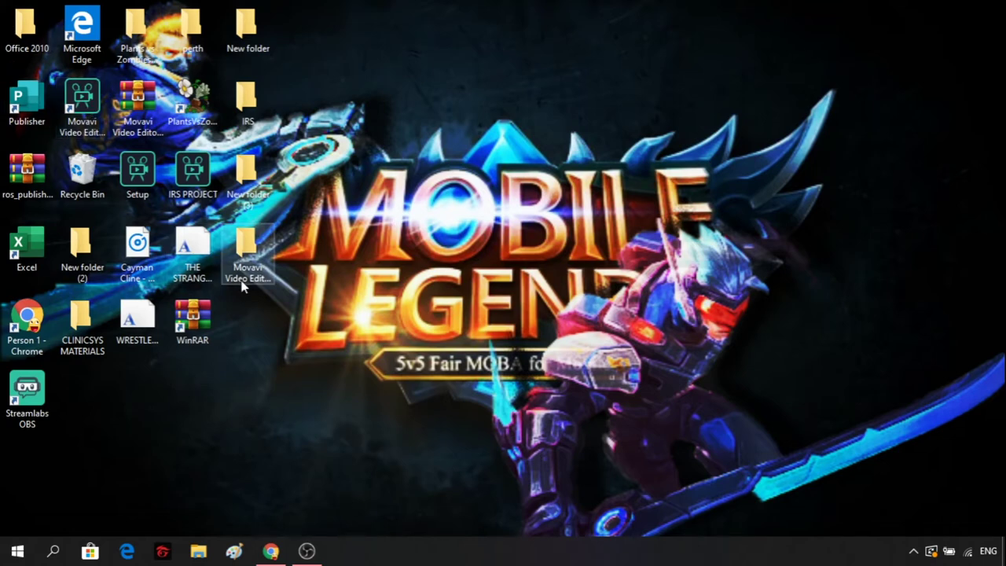
# Copy Application.dll from the Crack subfolder of the Movavi Video Editor Plus 14.1.0 folder and close the window.
pyautogui.doubleClick(242, 285)
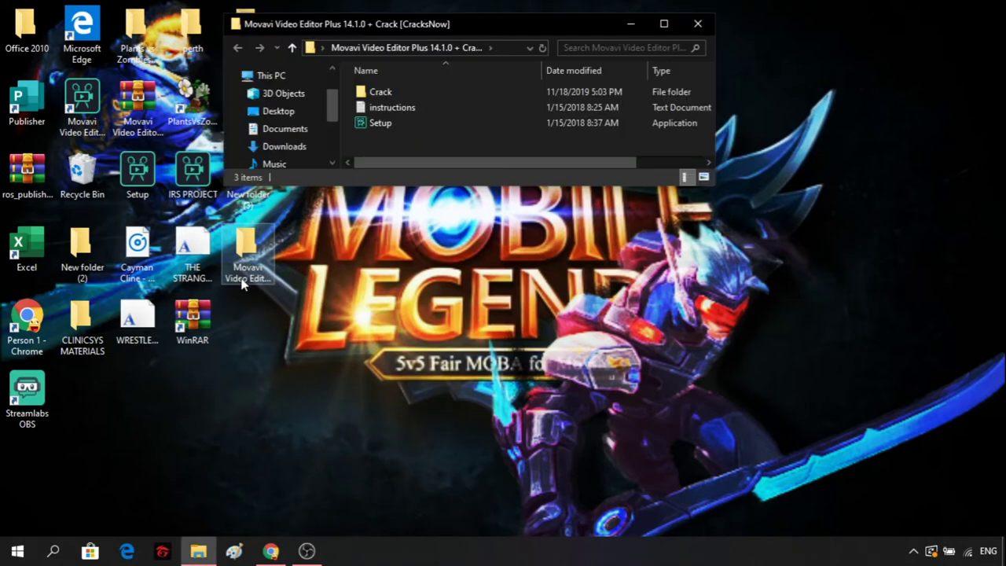
pyautogui.click(664, 26)
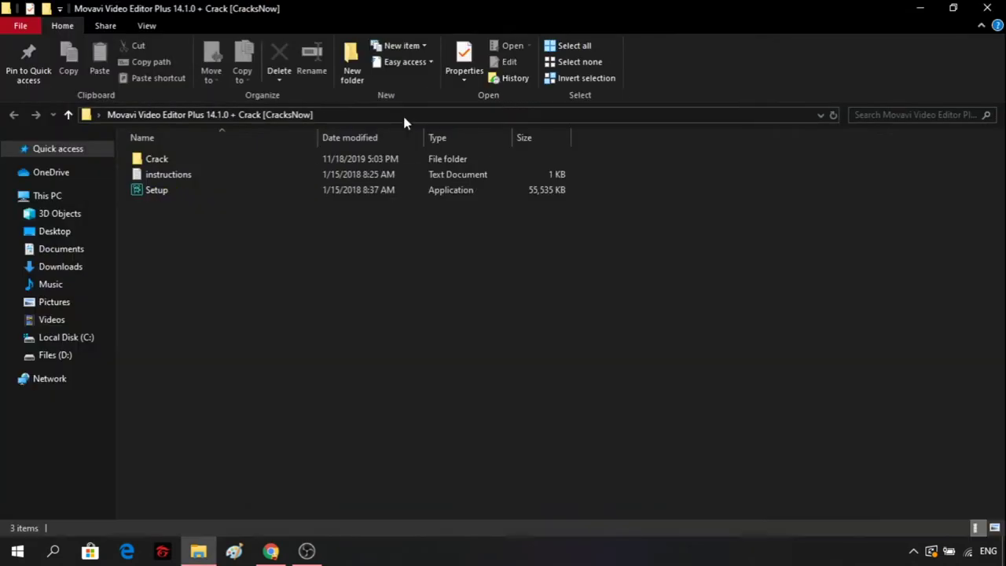
pyautogui.doubleClick(176, 161)
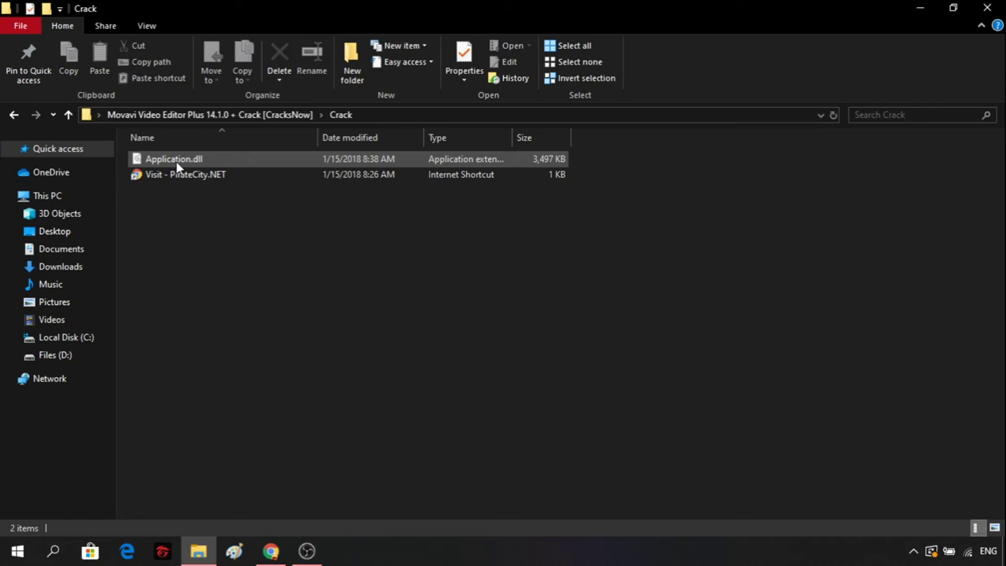
pyautogui.click(187, 162)
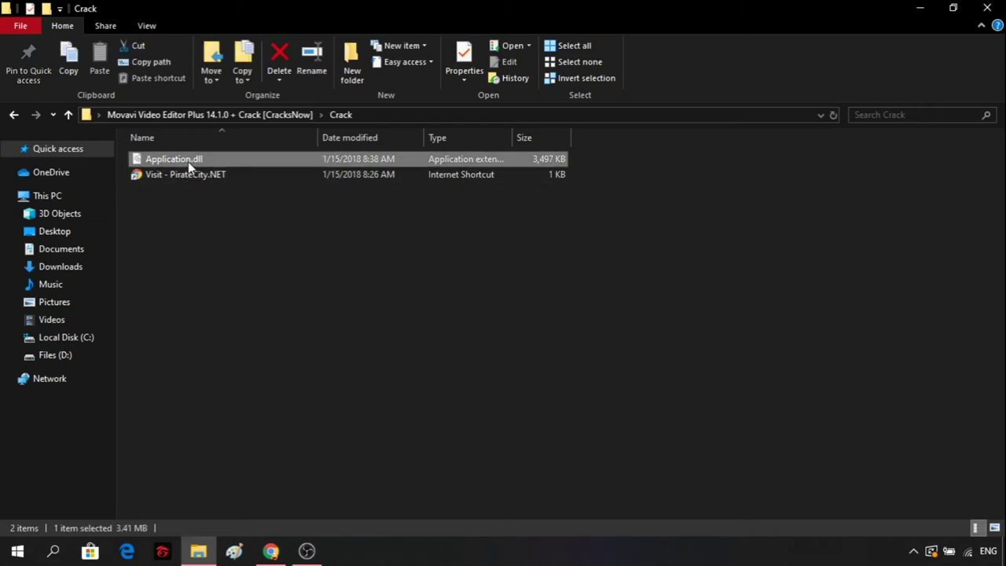
pyautogui.rightClick(187, 161)
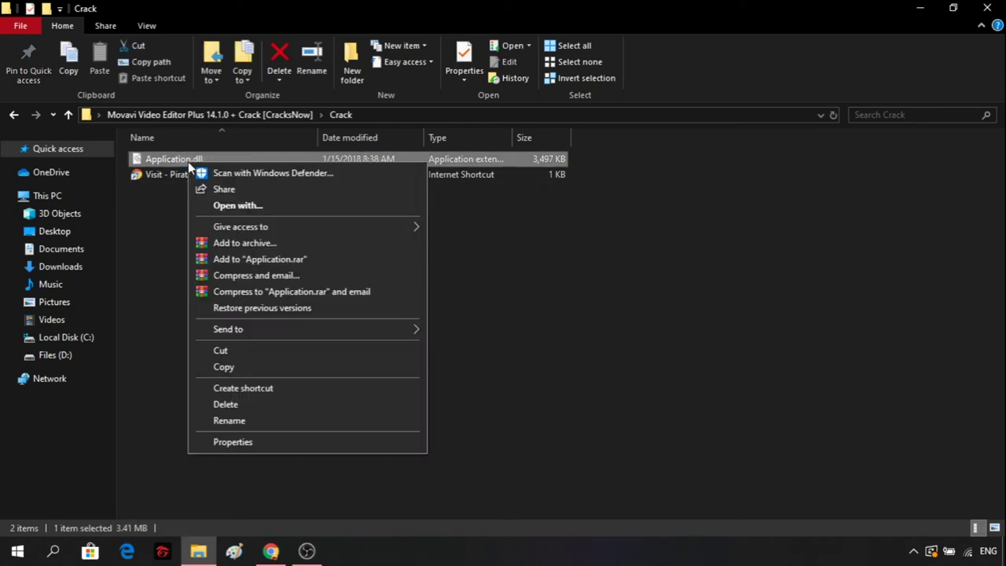
pyautogui.click(244, 368)
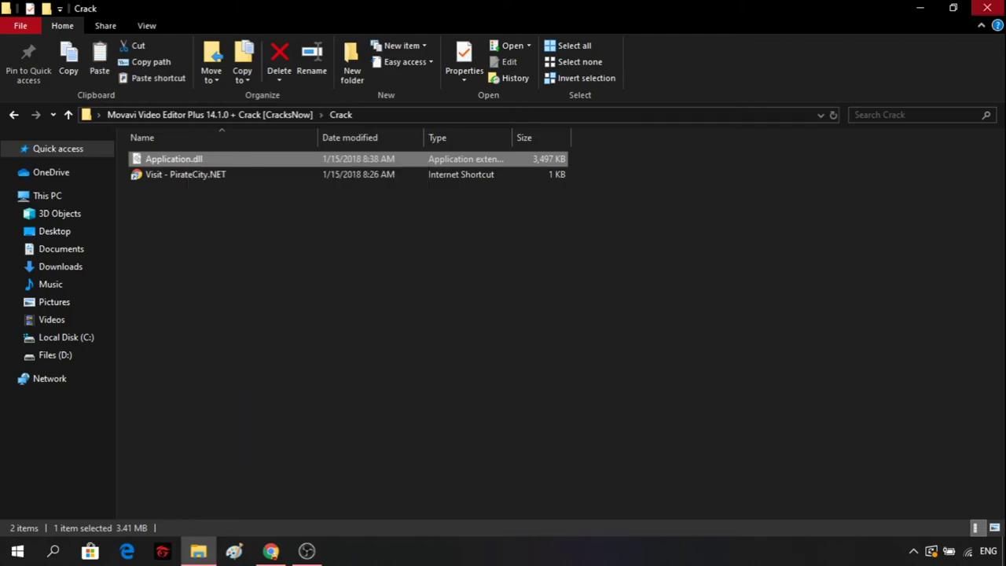
pyautogui.click(986, 8)
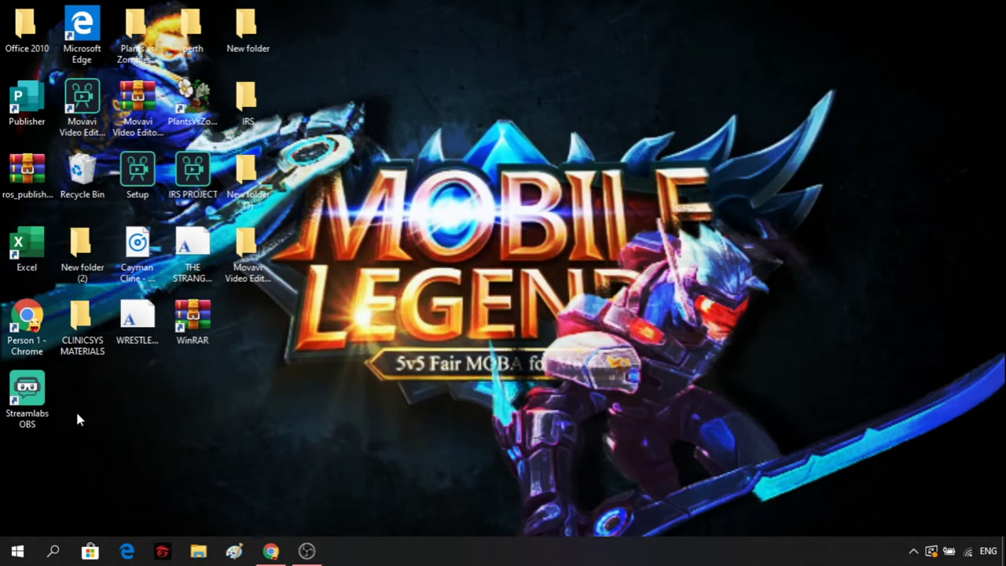
# Open the Movavi Video Editor 14 folder inside Program Files (x86) on Local Disk (C:) in File Explorer.
pyautogui.click(206, 558)
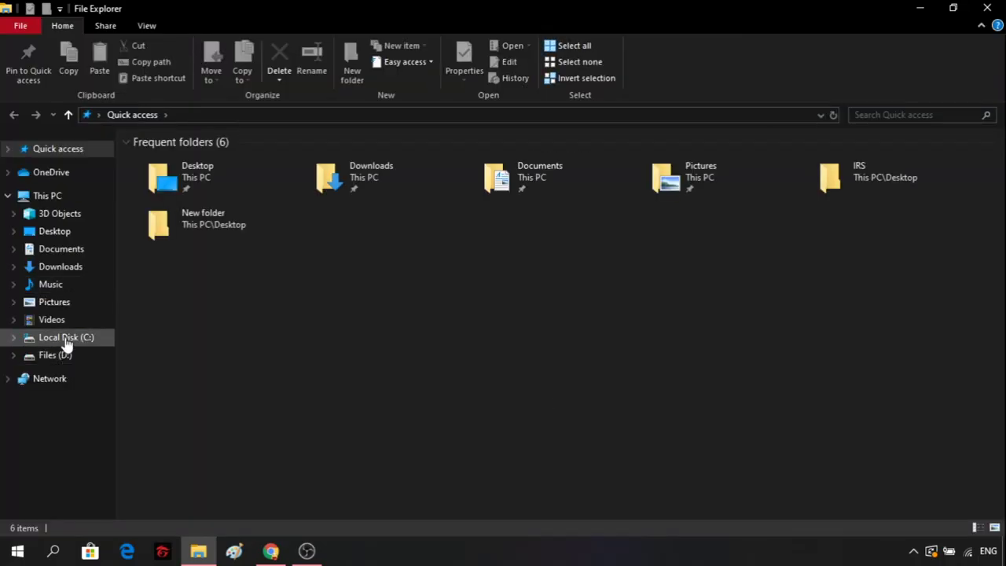
pyautogui.click(66, 339)
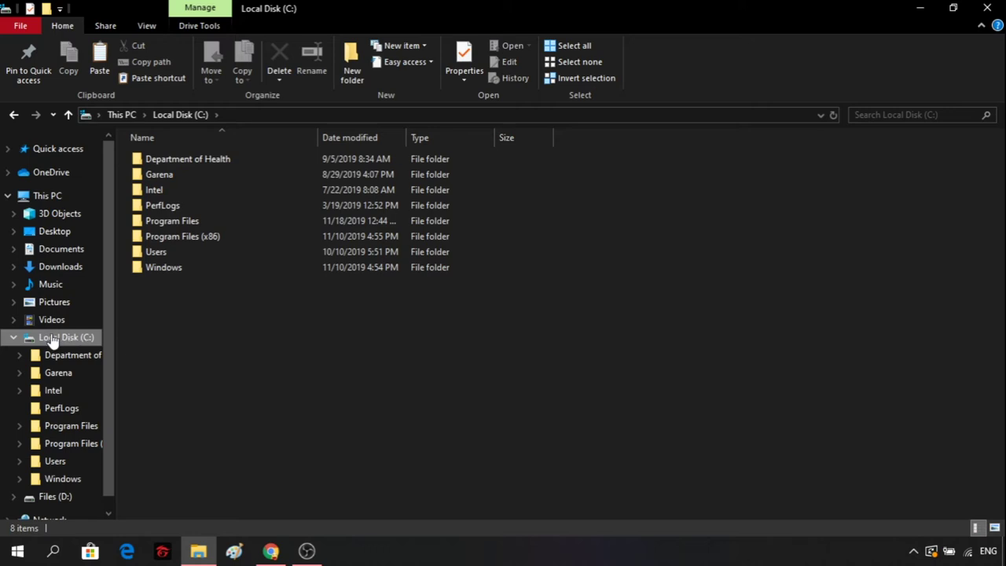
pyautogui.doubleClick(154, 237)
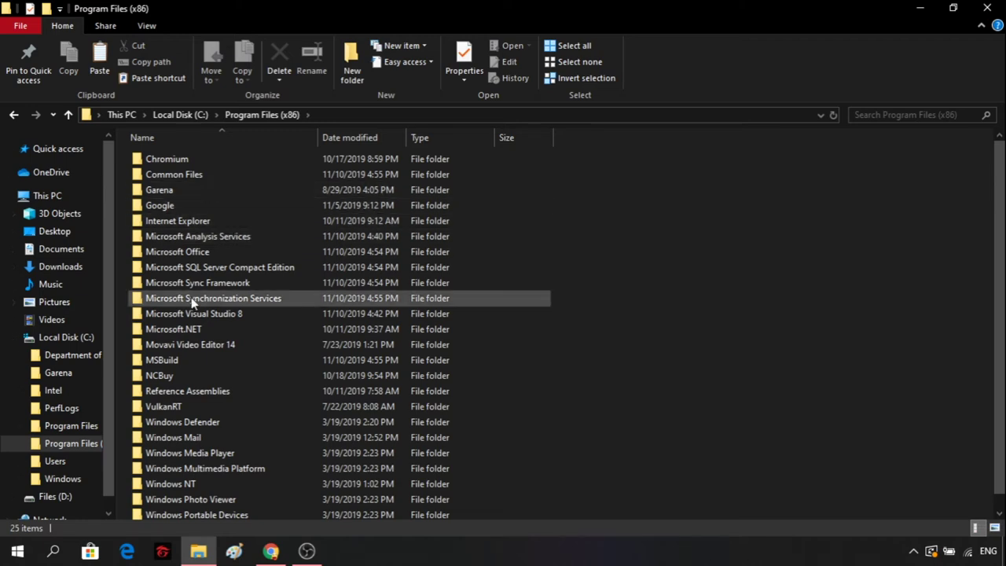
pyautogui.scroll(-1, 208, 333)
pyautogui.doubleClick(207, 332)
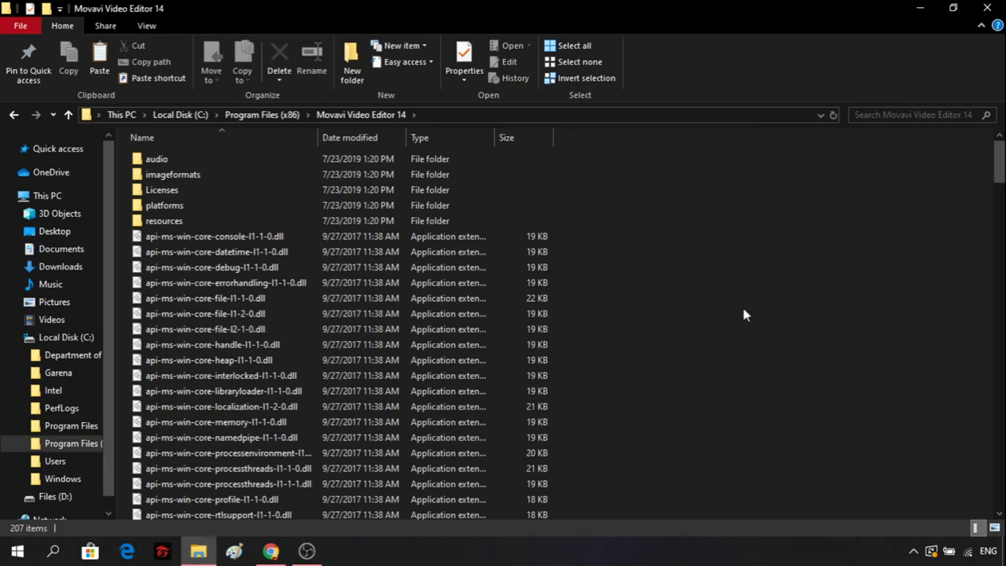
# Look through the files in the Movavi Video Editor 14 installation folder and close the folder window.
pyautogui.scroll(-1, 745, 314)
pyautogui.rightClick(743, 308)
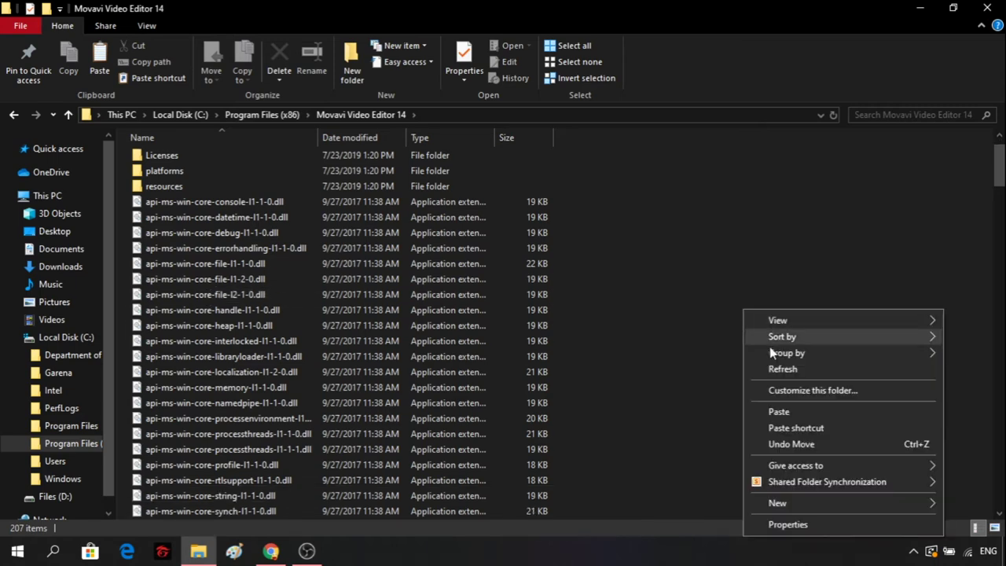
pyautogui.scroll(-20, 676, 326)
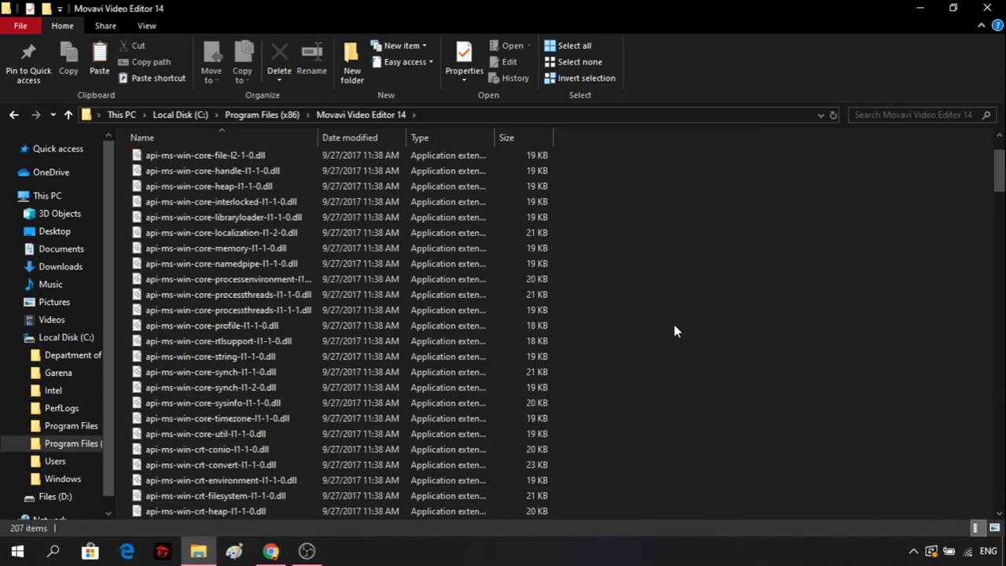
pyautogui.scroll(-6, 960, 321)
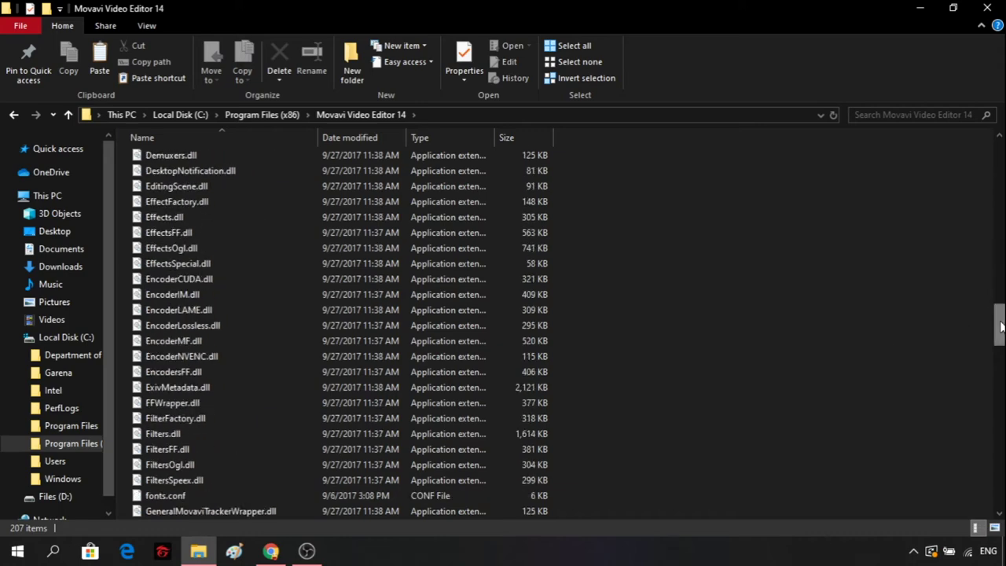
pyautogui.scroll(-20, 864, 322)
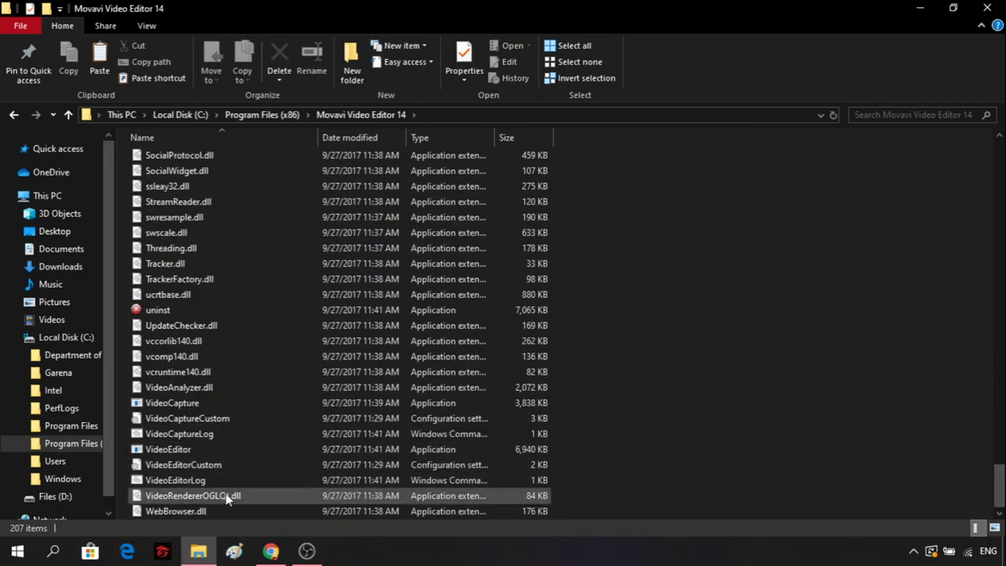
pyautogui.scroll(20, 256, 448)
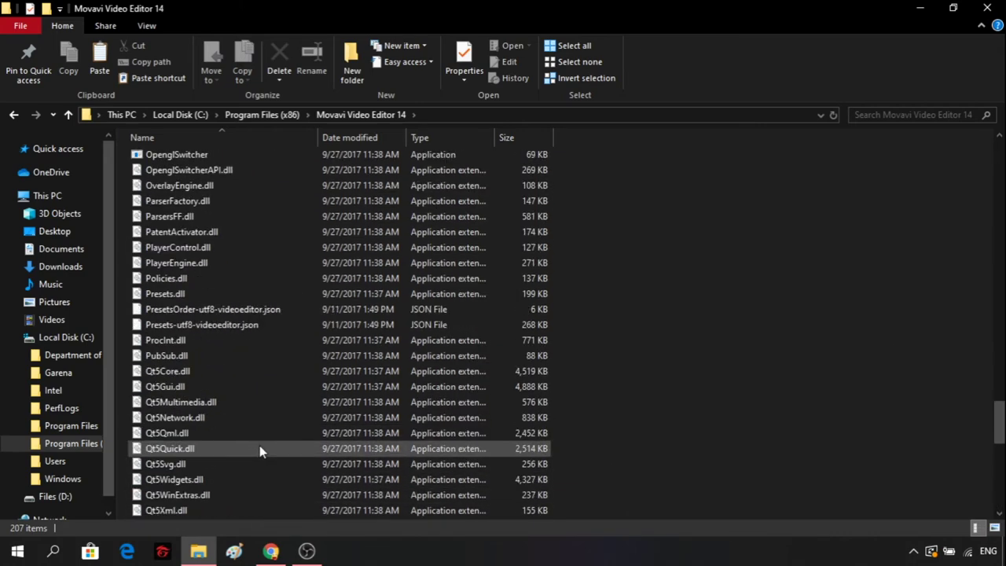
pyautogui.click(987, 8)
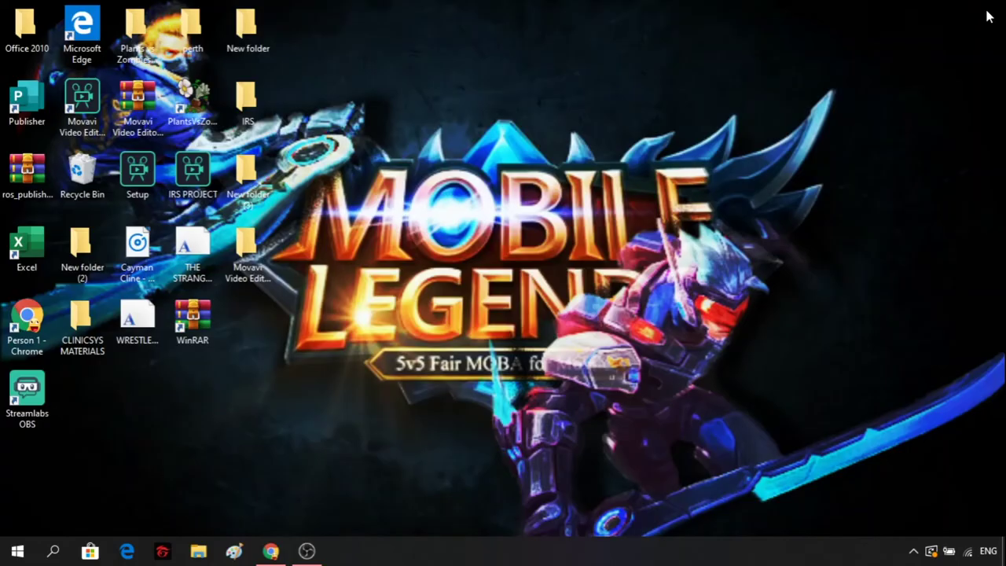
# Launch Movavi Video Editor from the desktop and dismiss its upgrade offer and welcome window.
pyautogui.moveTo(304, 557)
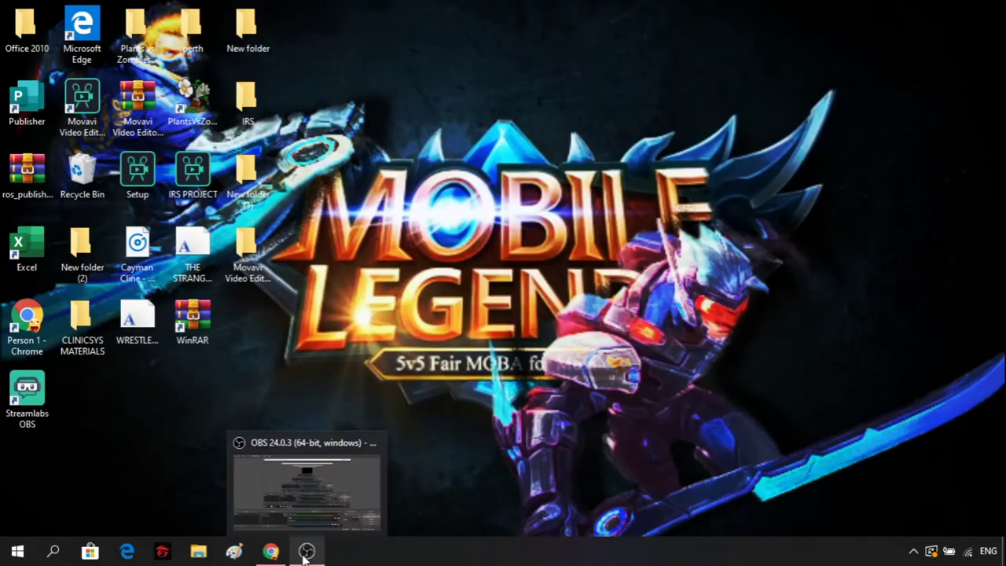
pyautogui.click(72, 124)
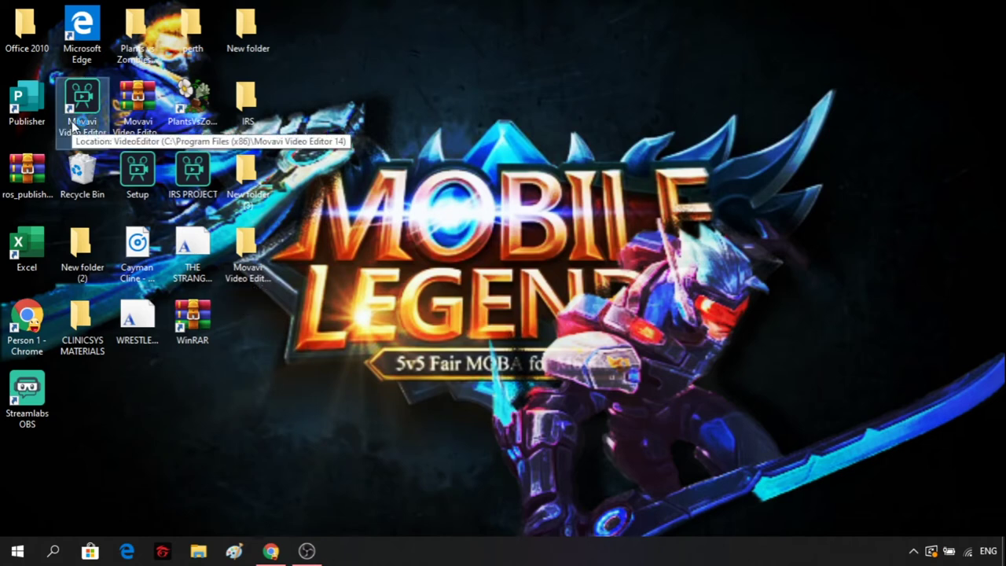
pyautogui.doubleClick(72, 124)
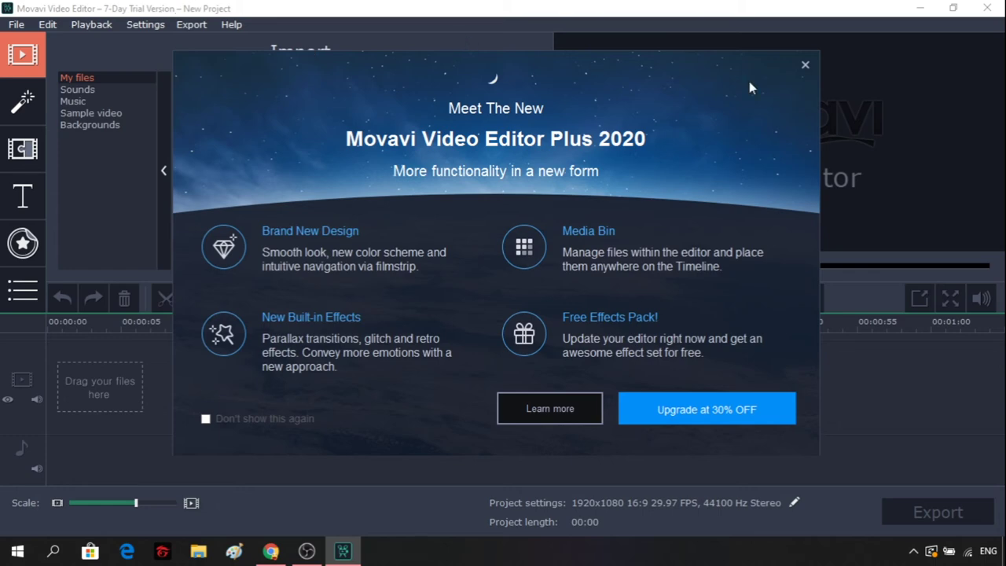
pyautogui.click(806, 69)
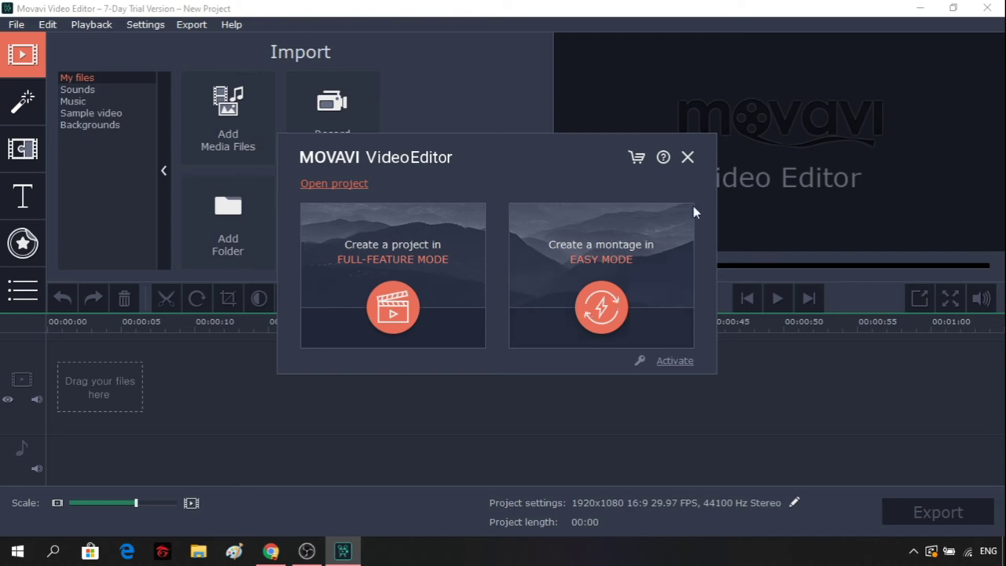
pyautogui.click(688, 157)
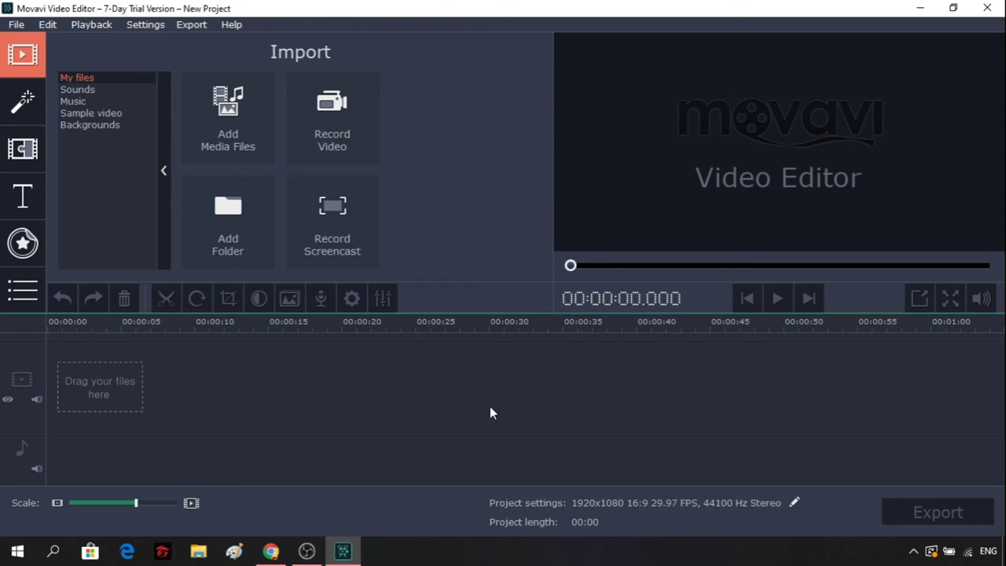
pyautogui.click(193, 133)
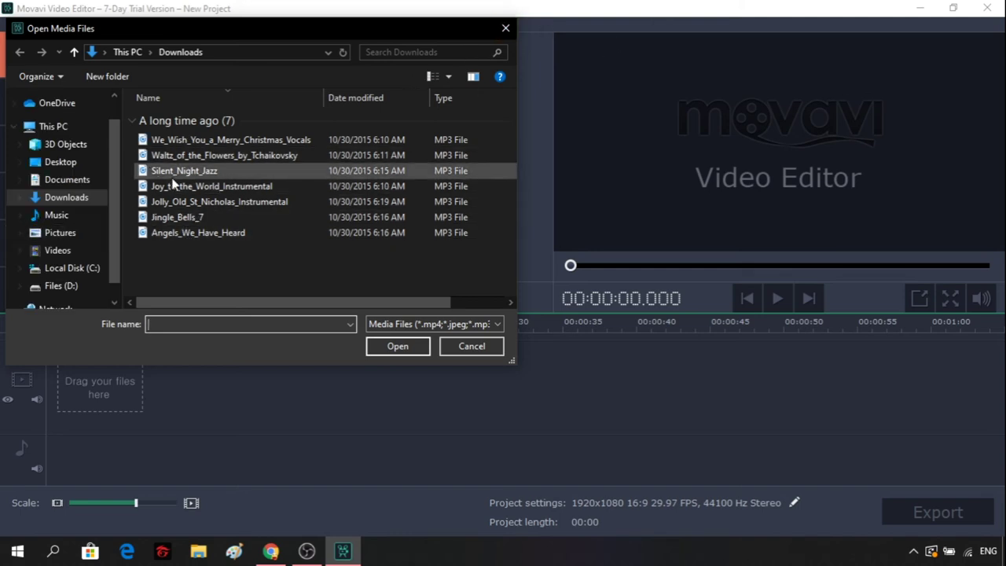
pyautogui.click(236, 171)
pyautogui.click(506, 29)
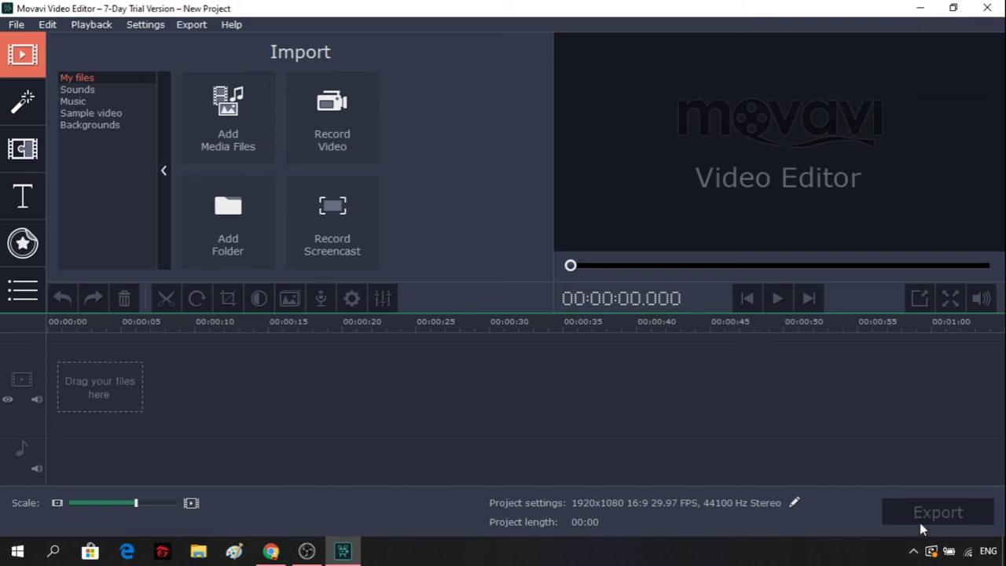
# Minimize the editor and open the user's profile folder inside Users on Local Disk (C:) in File Explorer.
pyautogui.click(917, 9)
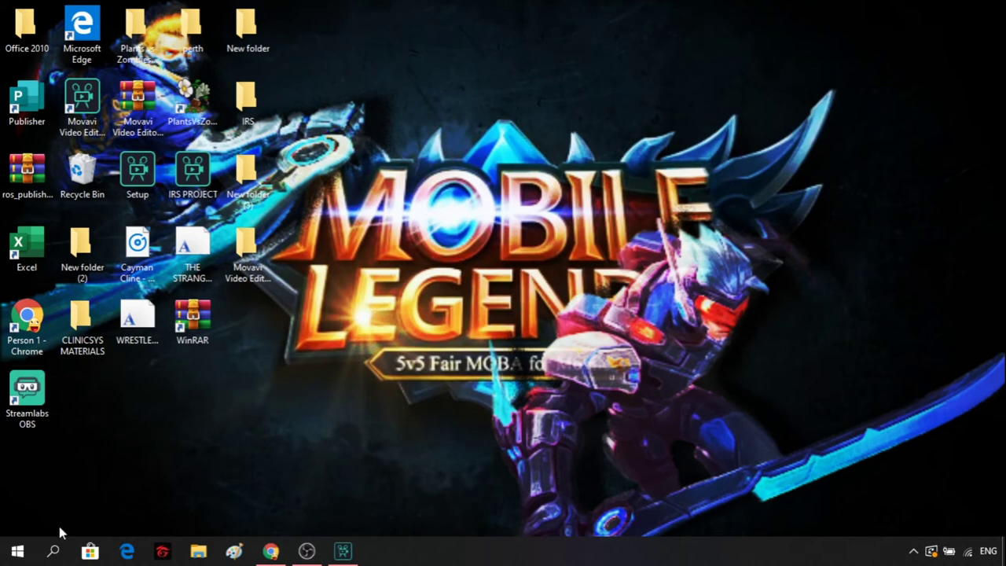
pyautogui.click(198, 552)
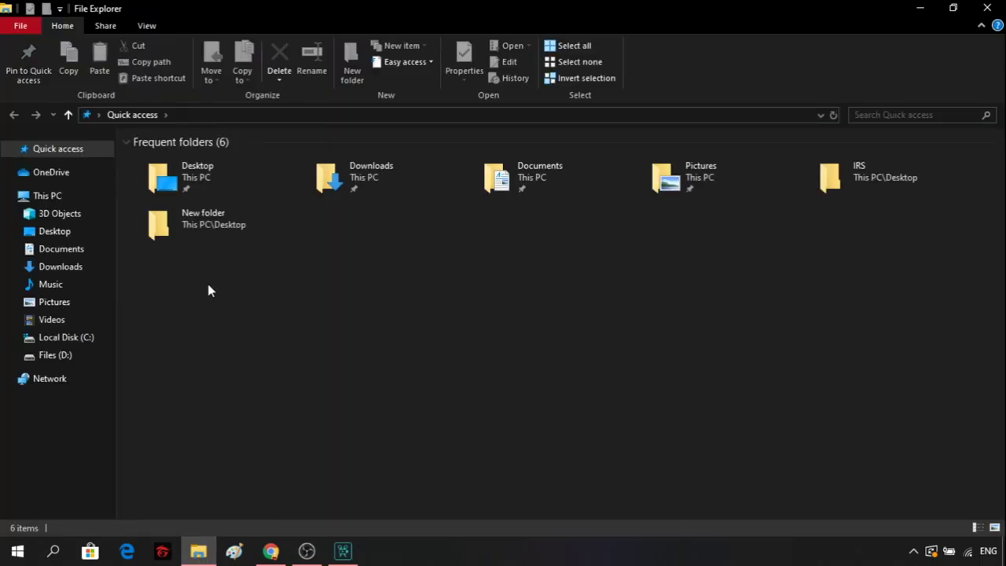
pyautogui.click(67, 337)
pyautogui.doubleClick(169, 252)
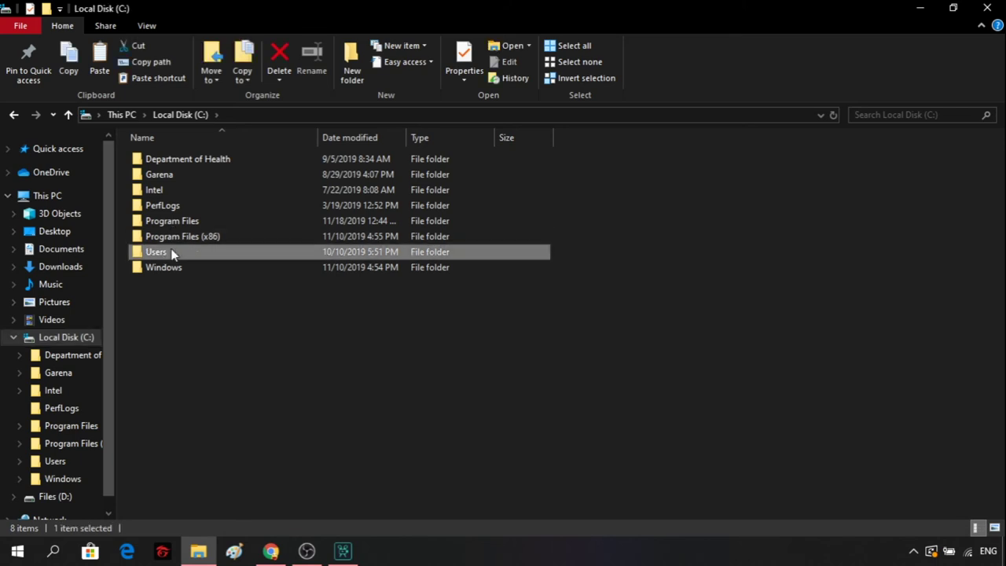
pyautogui.doubleClick(164, 160)
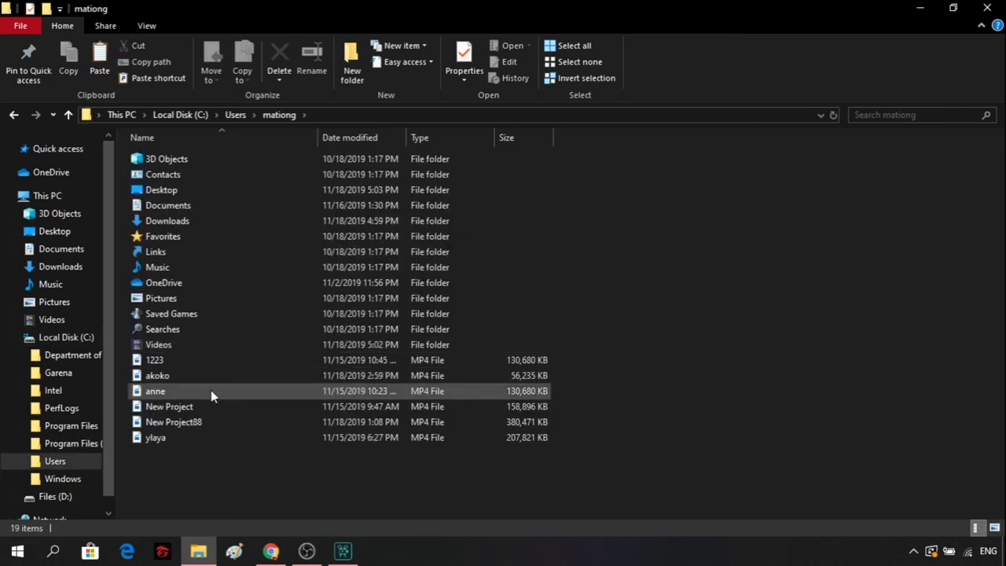
# Play the akoko MP4 file from the profile folder, closing the folder window, and pause the playback.
pyautogui.click(158, 377)
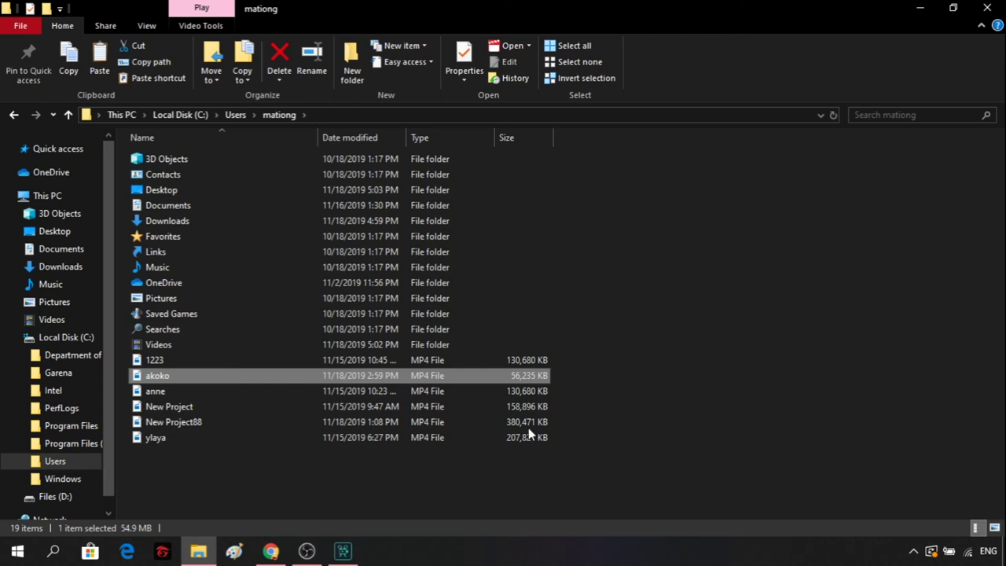
pyautogui.doubleClick(160, 377)
pyautogui.click(986, 8)
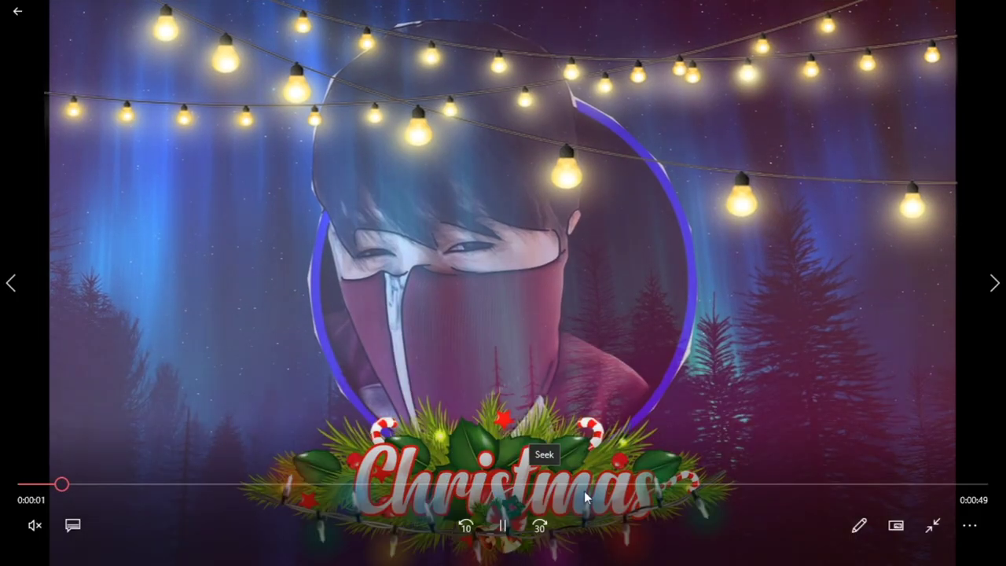
pyautogui.click(502, 525)
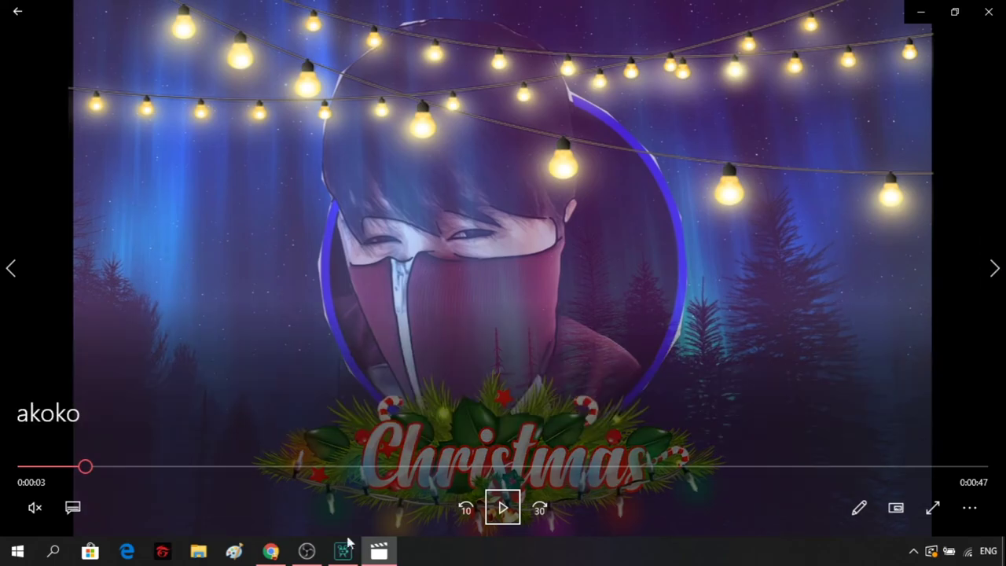
# Switch back to Movavi Video Editor and look through the Vignettes category of the filters.
pyautogui.click(343, 550)
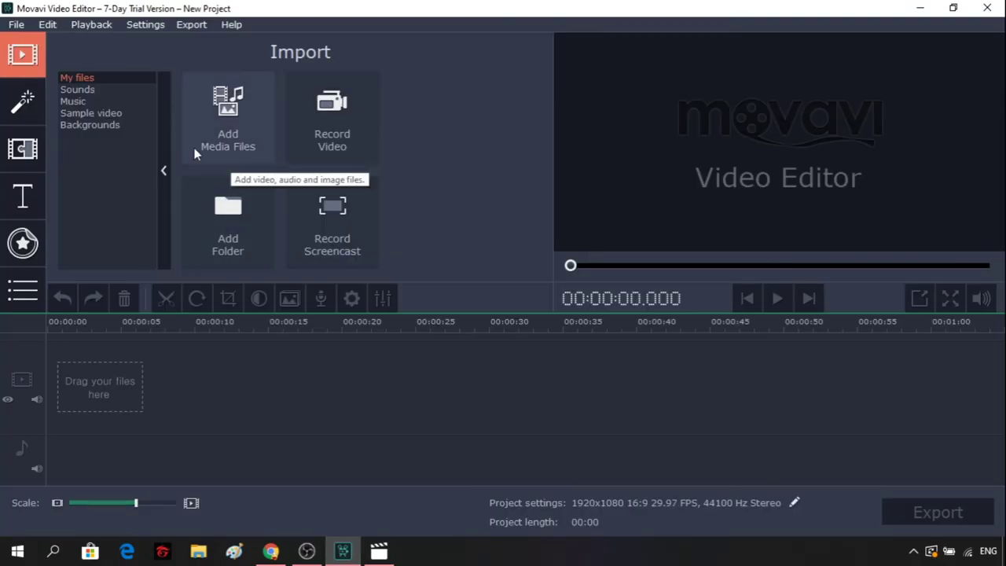
pyautogui.click(26, 105)
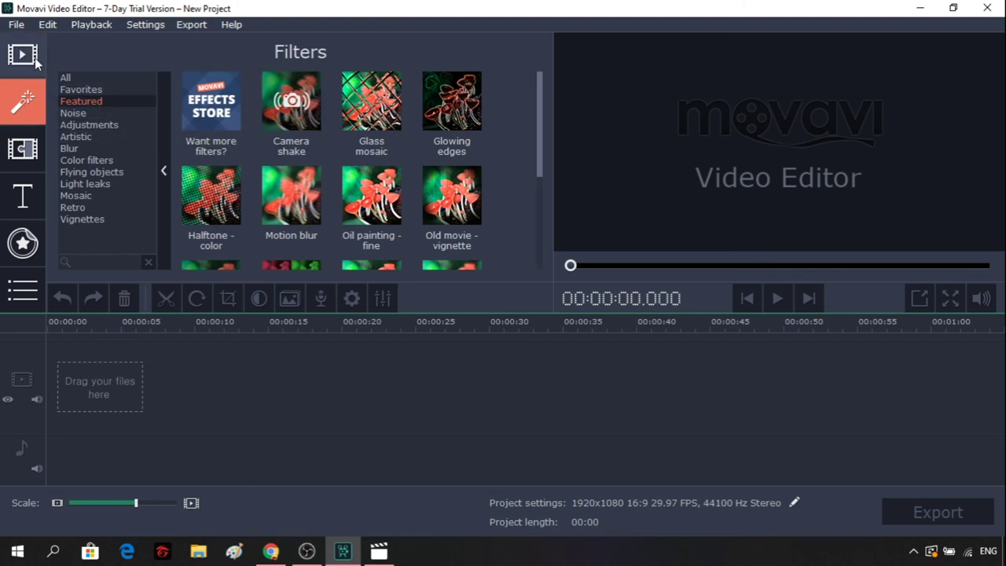
pyautogui.click(97, 220)
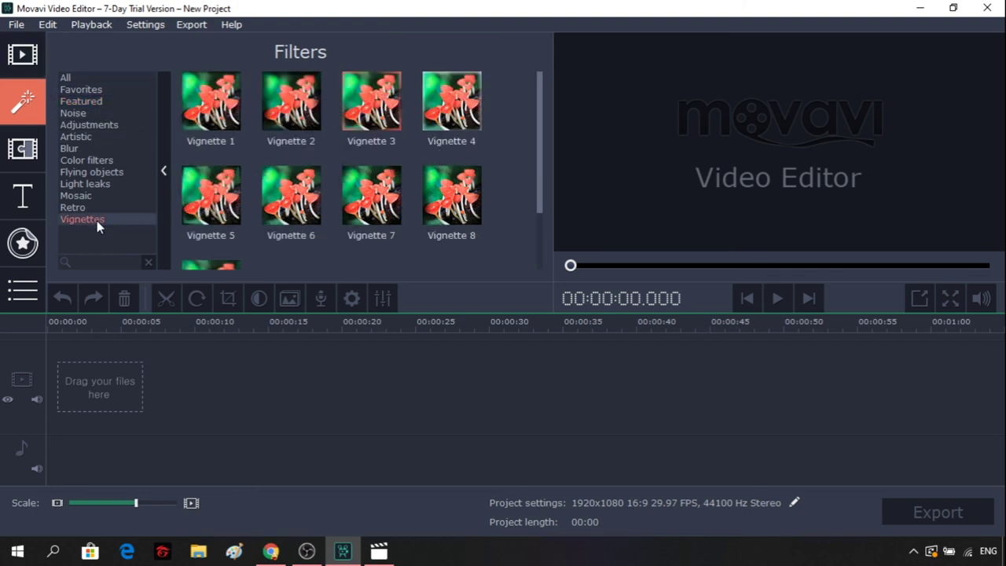
pyautogui.scroll(-2, 96, 220)
# Look through the Featured callouts and the list of additional tools such as Stabilization and Chroma Key.
pyautogui.click(26, 292)
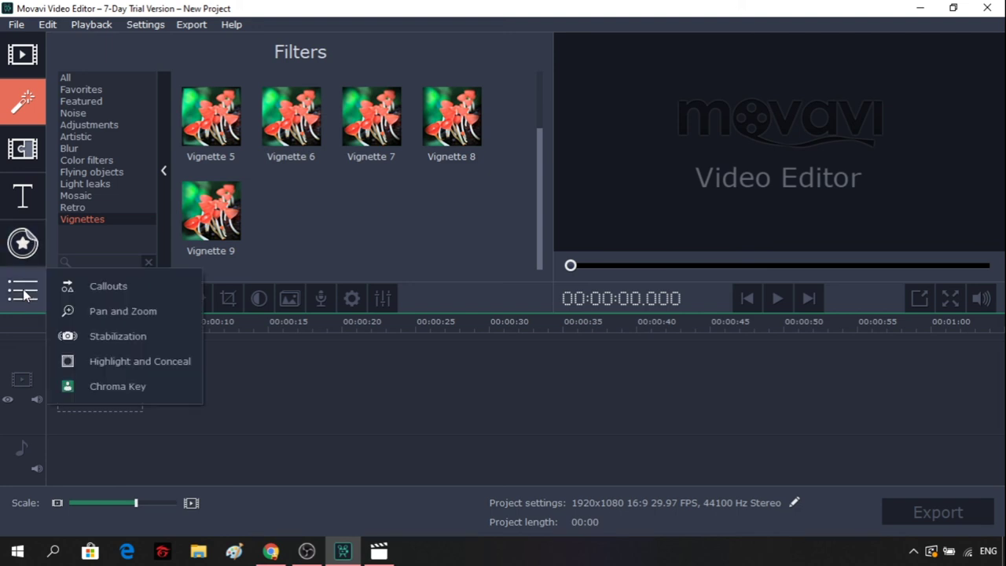
pyautogui.click(106, 282)
pyautogui.scroll(-2, 210, 121)
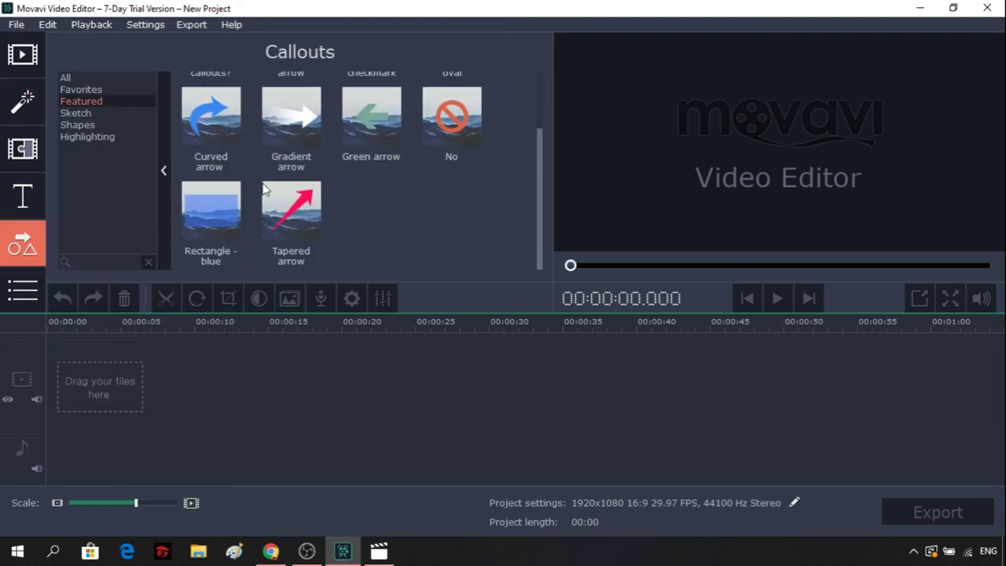
pyautogui.click(24, 293)
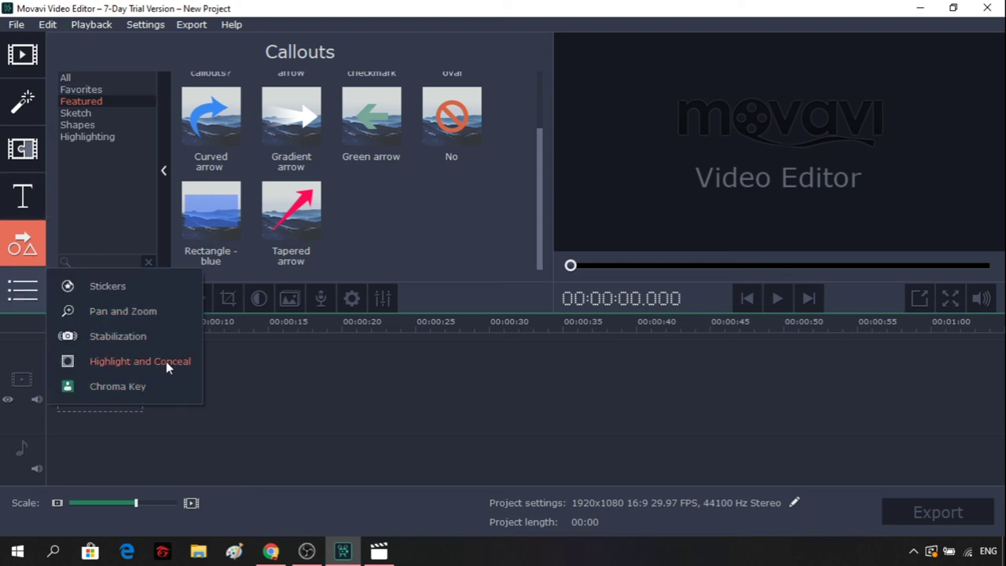
pyautogui.click(318, 383)
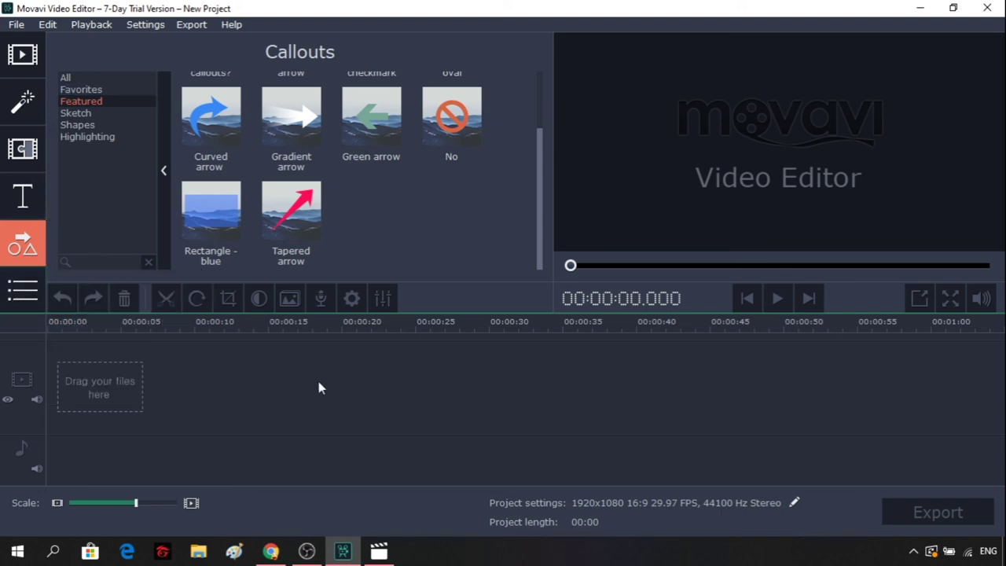
pyautogui.click(40, 292)
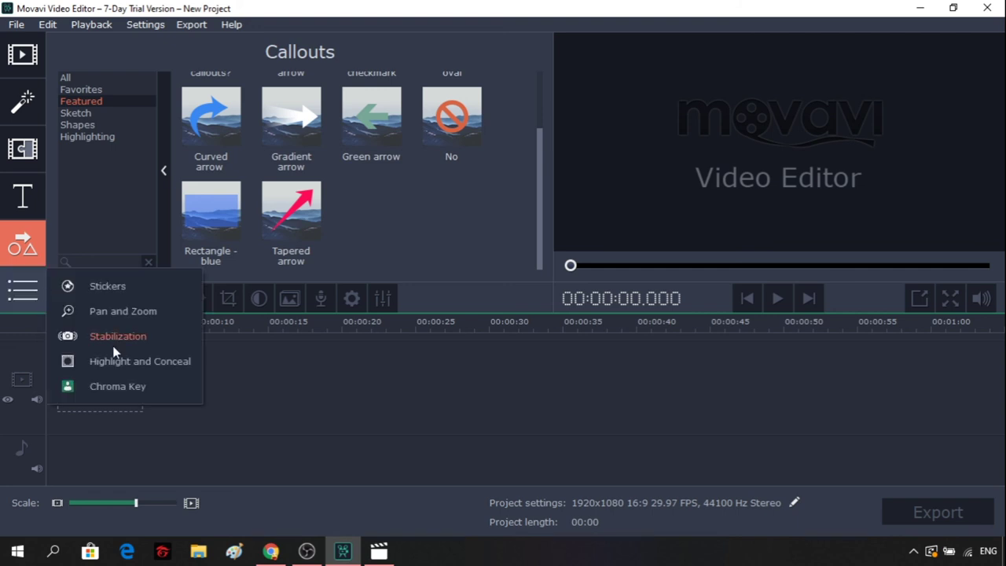